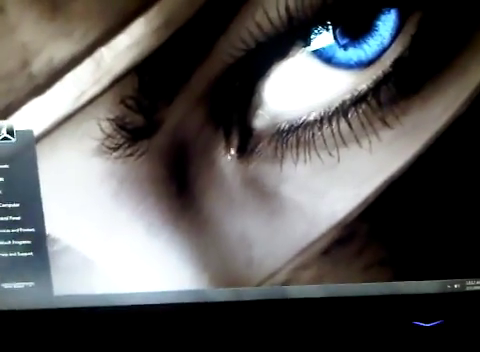
- Click the left-side Start menu entry so the menu closes and the desktop shows
{"action": "left_click", "coordinate": [15, 175]}
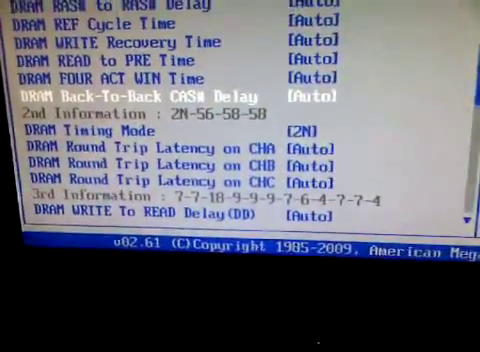
- Return to Ai Tweaker and view the Ai Overclock Tuner choices with X.M.P. Profile #1 set
{"action": "key", "text": "Down"}
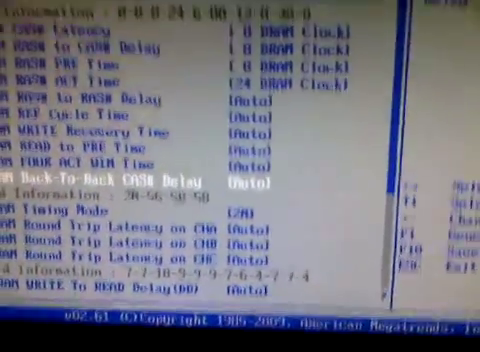
{"action": "key", "text": "Escape"}
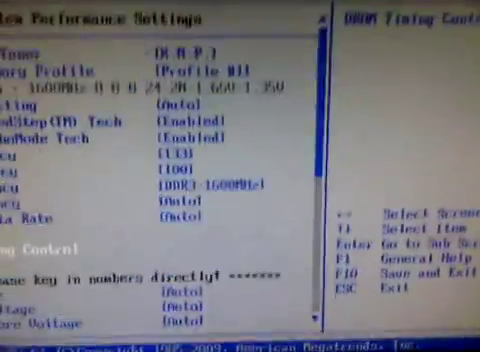
{"action": "key", "text": "Up"}
{"action": "key", "text": "Up"}
{"action": "key", "text": "Up"}
{"action": "key", "text": "Up"}
{"action": "key", "text": "Up"}
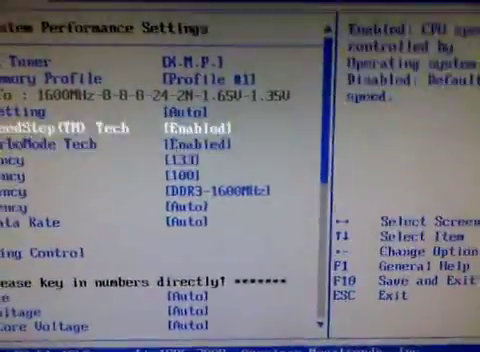
{"action": "key", "text": "Up"}
{"action": "key", "text": "Up"}
{"action": "key", "text": "Return"}
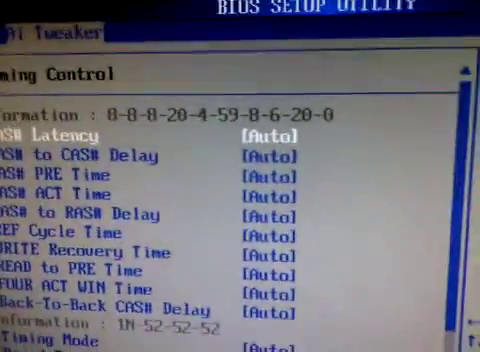
- Leave the DRAM timing list and keep QPI/DRAM Core Voltage at Auto
{"action": "key", "text": "Escape"}
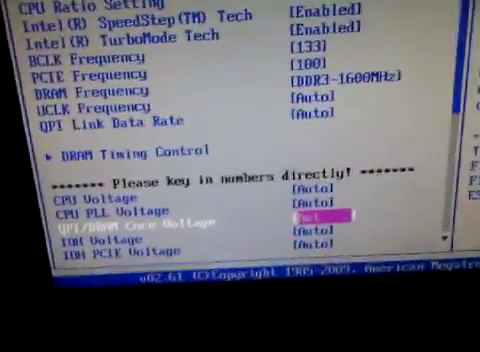
{"action": "key", "text": "Return"}
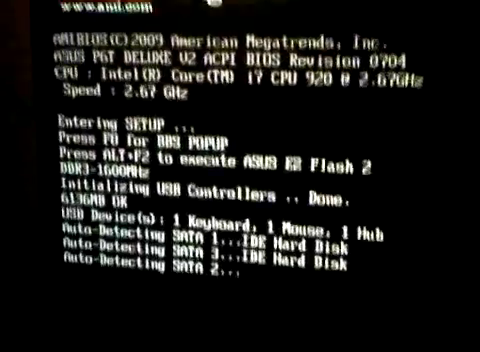
- Review Ai Tweaker's DRAM Timing Control submenu, then switch to the Advanced page
{"action": "key", "text": "Right"}
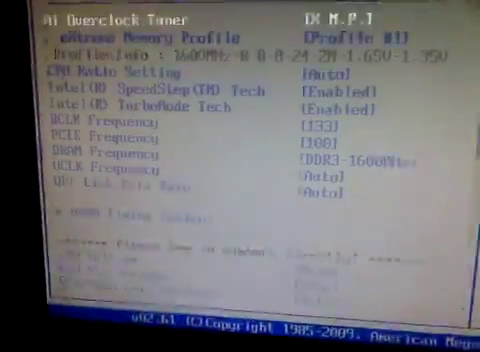
{"action": "key", "text": "Right"}
{"action": "key", "text": "Left"}
{"action": "key", "text": "Down"}
{"action": "key", "text": "Down"}
{"action": "key", "text": "Down"}
{"action": "key", "text": "Down"}
{"action": "key", "text": "Down"}
{"action": "key", "text": "Down"}
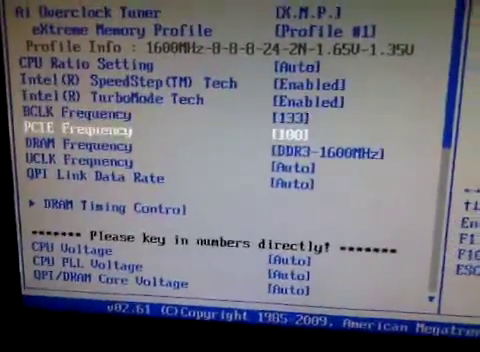
{"action": "key", "text": "Down"}
{"action": "key", "text": "Down"}
{"action": "key", "text": "Down"}
{"action": "key", "text": "Down"}
{"action": "key", "text": "Return"}
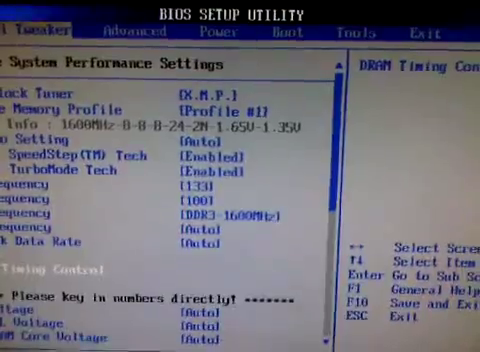
{"action": "key", "text": "Right"}
{"action": "key", "text": "Right"}
{"action": "key", "text": "Right"}
{"action": "key", "text": "Left"}
{"action": "key", "text": "Left"}
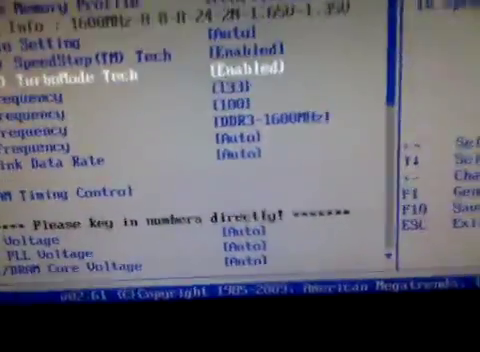
- Open Ai Tweaker's DRAM Timing Control submenu showing 8-8-8-24 timings and 2N mode
{"action": "key", "text": "Down"}
{"action": "key", "text": "Down"}
{"action": "key", "text": "Down"}
{"action": "key", "text": "Return"}
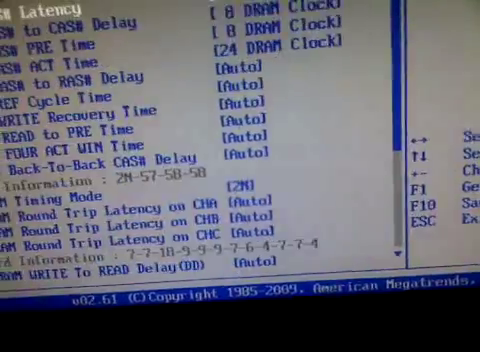